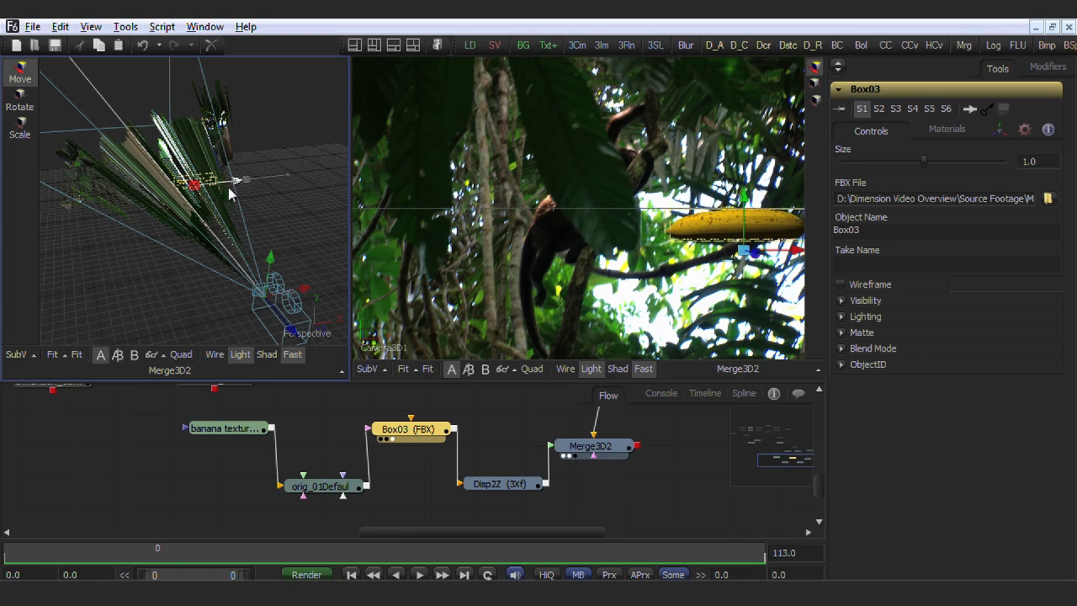
# View the Disparity1 disparity map, then the StereoAlign1-aligned night shot as a red-cyan anaglyph via Anaglyph1.
pyautogui.moveTo(228, 187)
pyautogui.mouseDown()
pyautogui.moveTo(126, 191)
pyautogui.moveTo(200, 203)
pyautogui.moveTo(240, 185)
pyautogui.mouseUp()
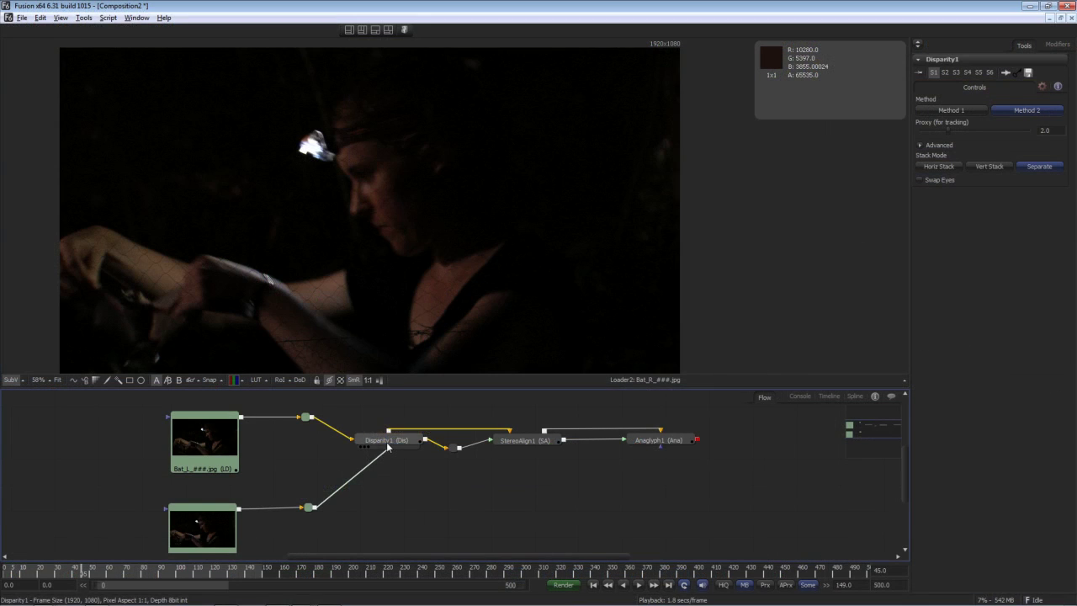
pyautogui.click(387, 439)
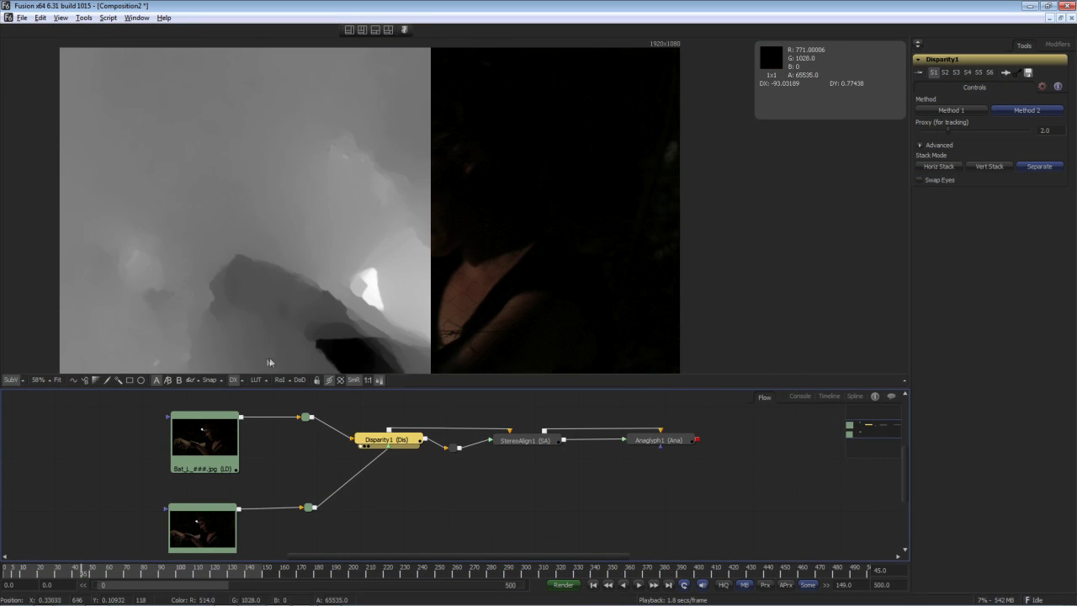
pyautogui.click(548, 445)
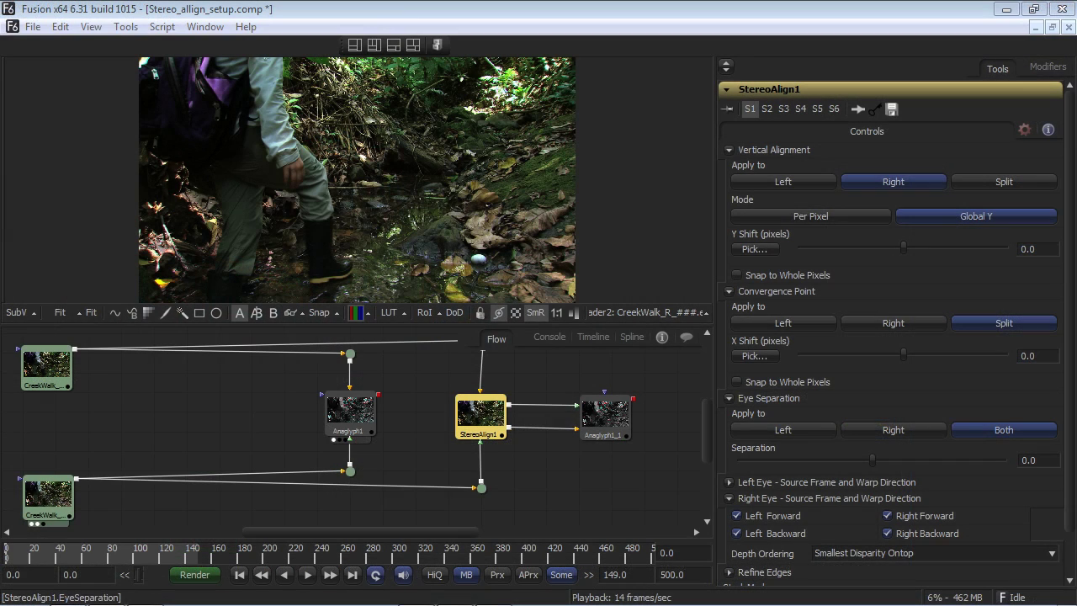
# Zoom into the CreekWalk Anaglyph1 result and set StereoAlign1 Vertical Alignment Mode to Per Pixel.
pyautogui.click(30, 394)
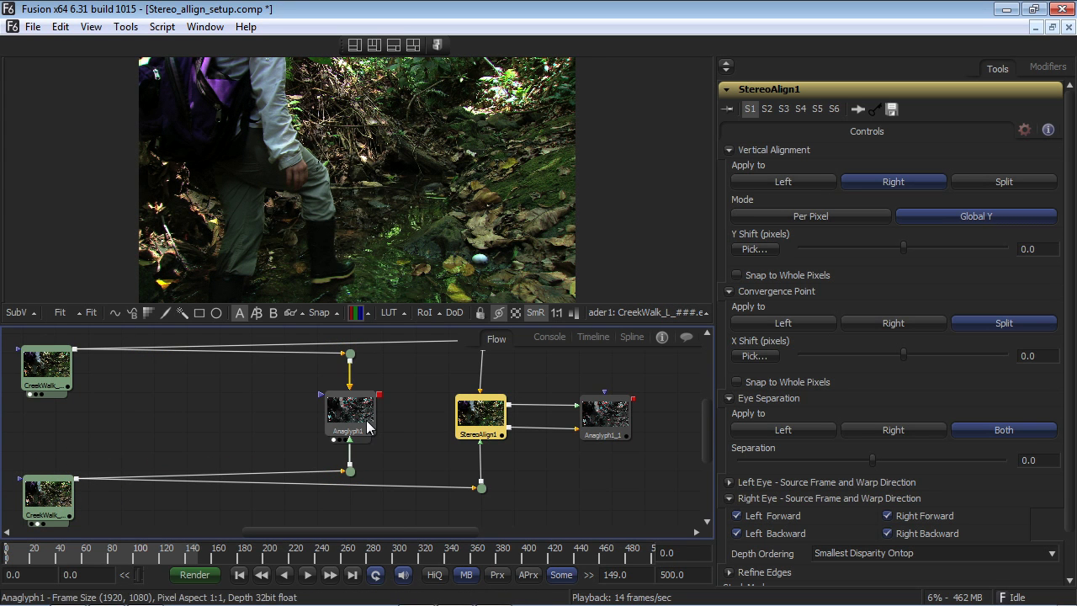
pyautogui.moveTo(367, 423); pyautogui.dragTo(336, 181)
pyautogui.scroll(3, 336, 178)
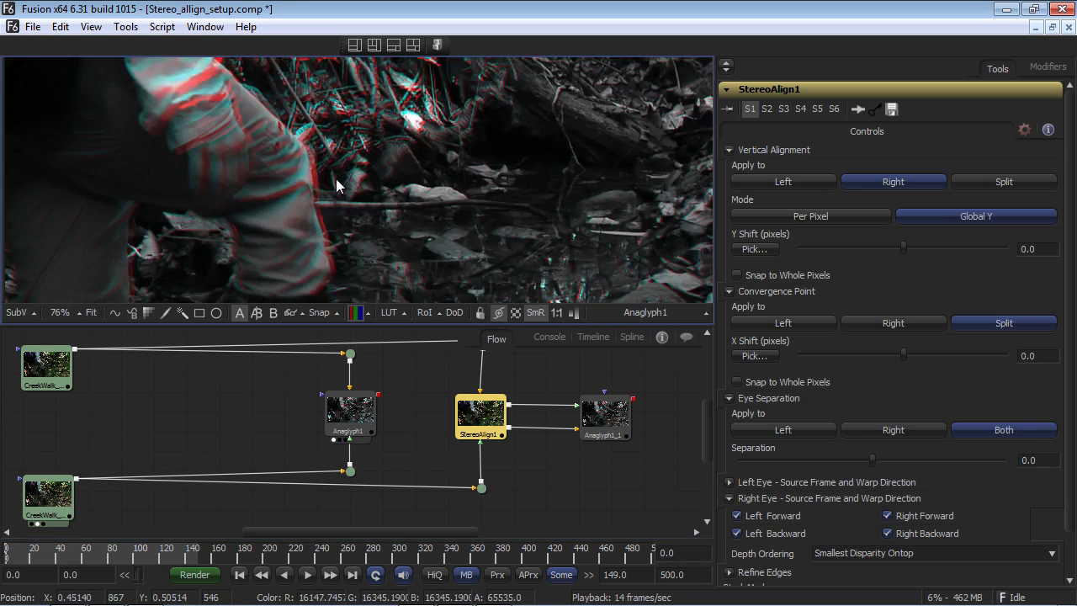
pyautogui.scroll(3, 339, 174)
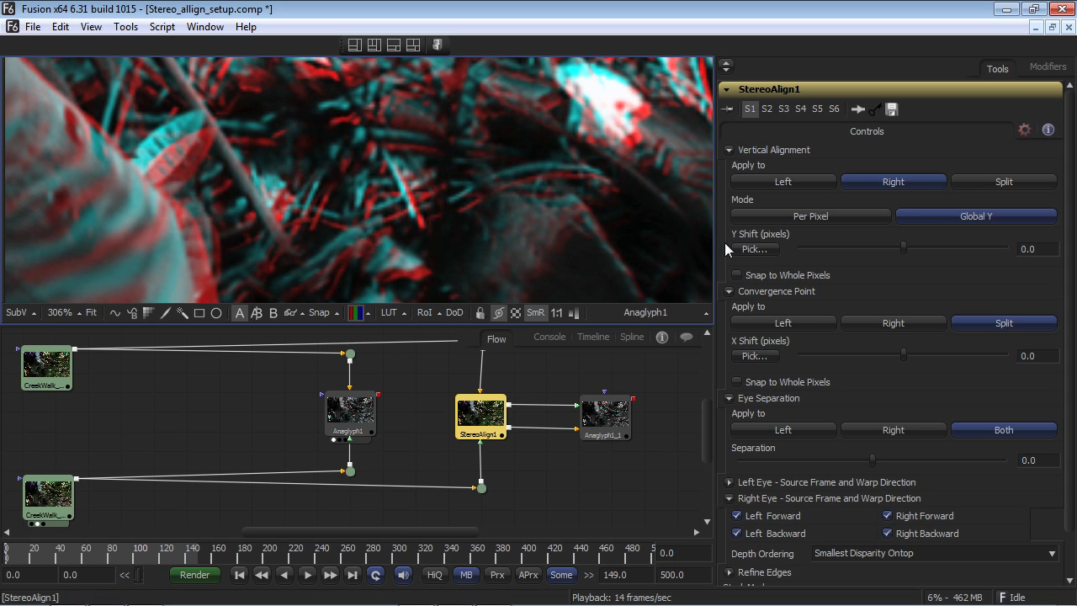
pyautogui.moveTo(711, 249); pyautogui.dragTo(689, 249)
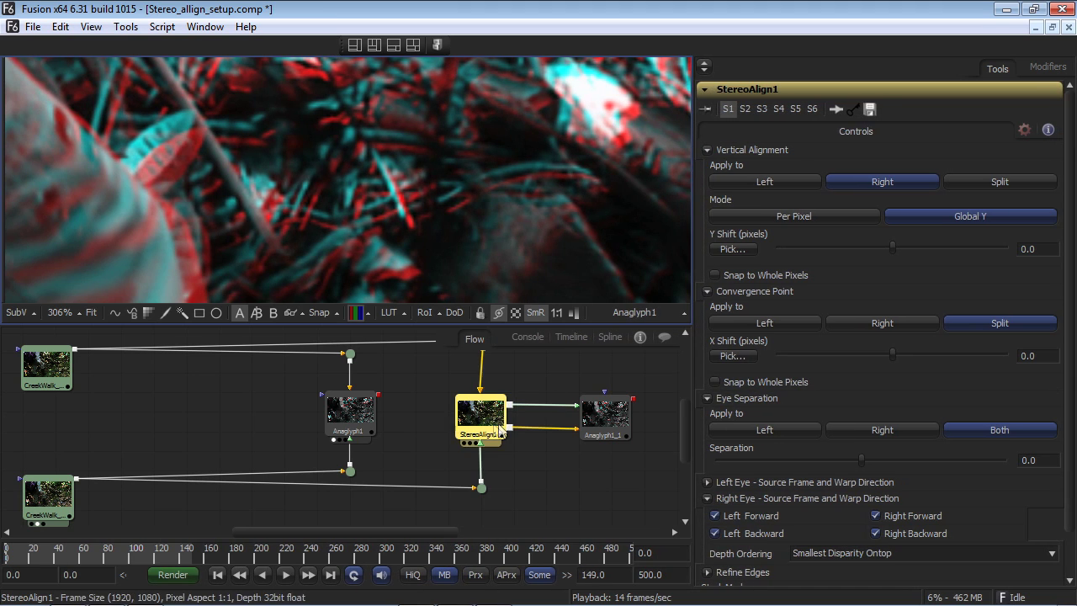
pyautogui.click(792, 217)
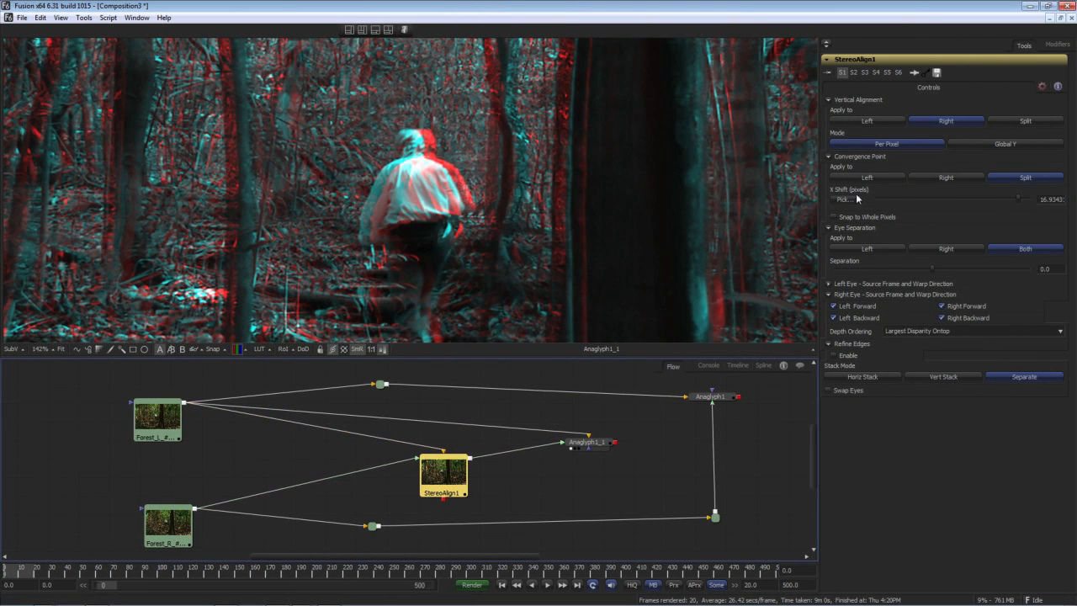
# Pick the X Shift convergence point from the image, then view only the Disparity X channel.
pyautogui.moveTo(857, 198); pyautogui.dragTo(431, 166)
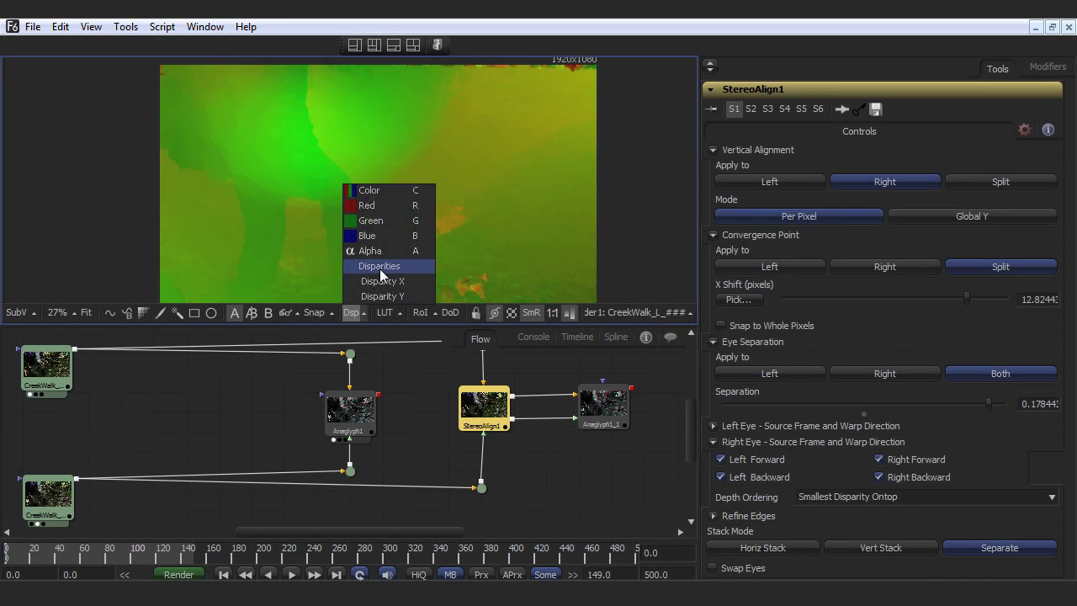
pyautogui.click(379, 279)
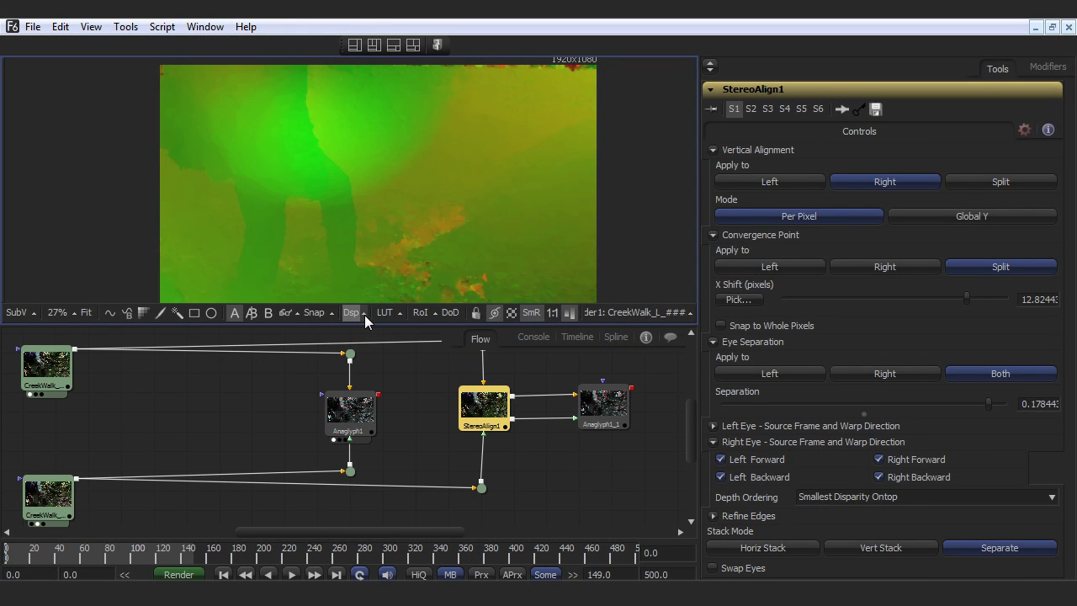
pyautogui.click(364, 315)
pyautogui.click(378, 281)
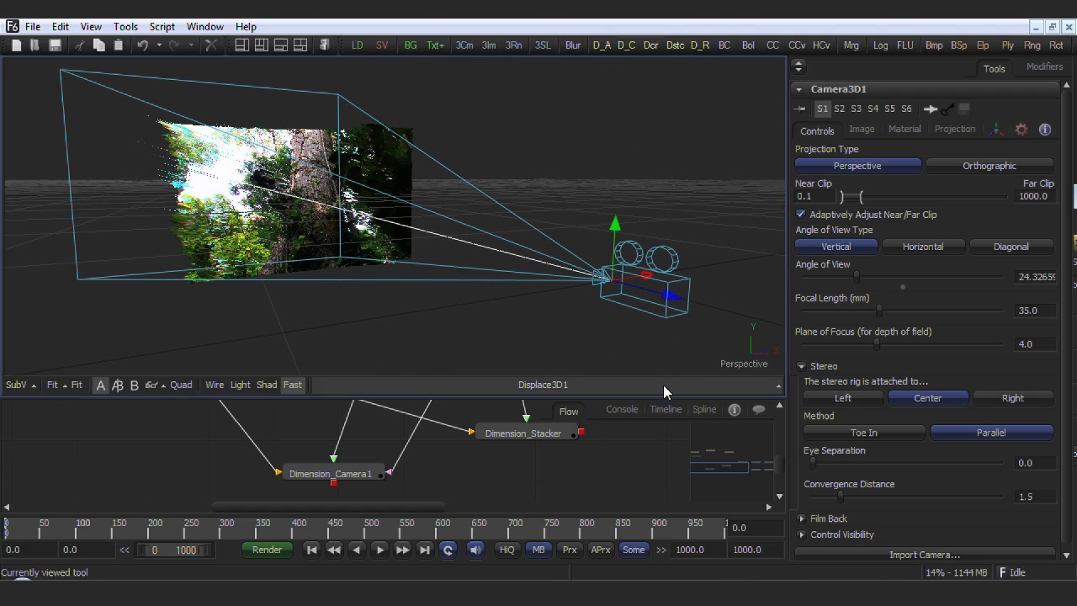
# Adjust Camera3D1_1's Convergence Distance and Eye Separation while viewing the colour image instead of depth.
pyautogui.moveTo(839, 494); pyautogui.dragTo(838, 467)
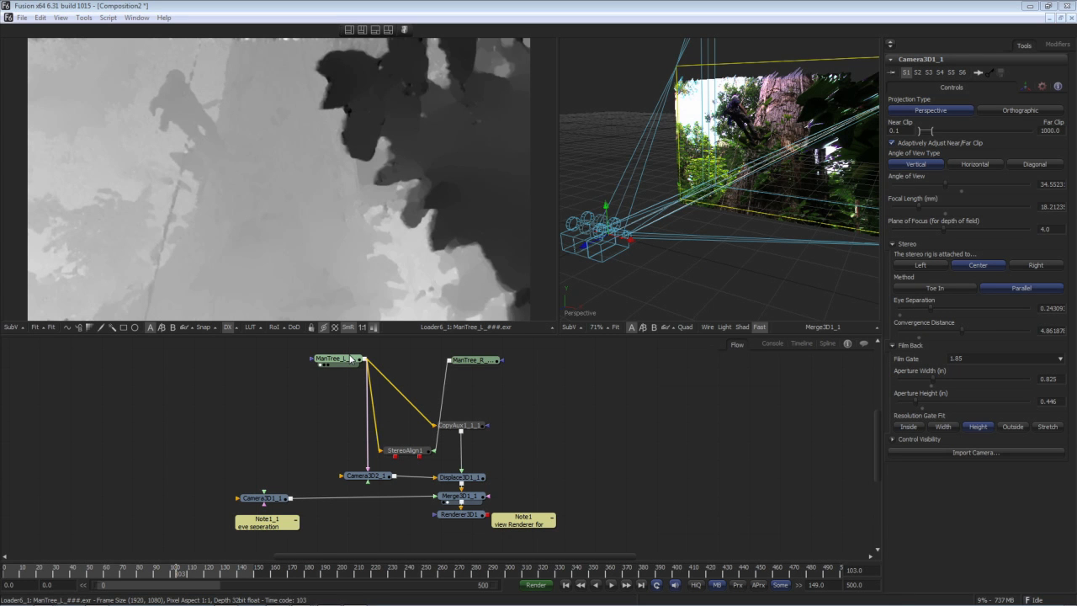
pyautogui.click(231, 328)
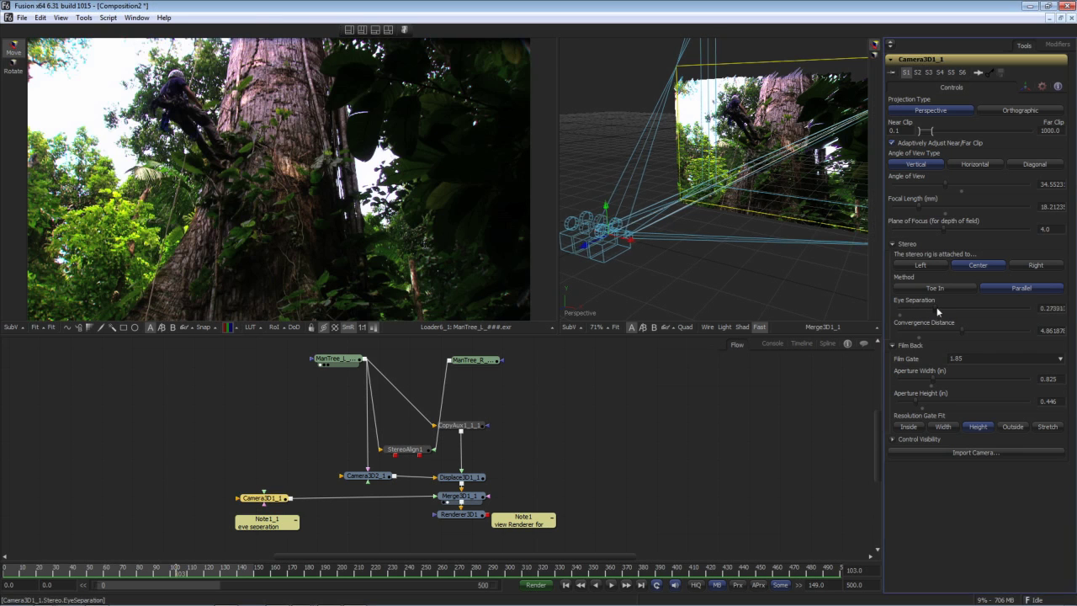
pyautogui.moveTo(937, 310); pyautogui.dragTo(902, 312)
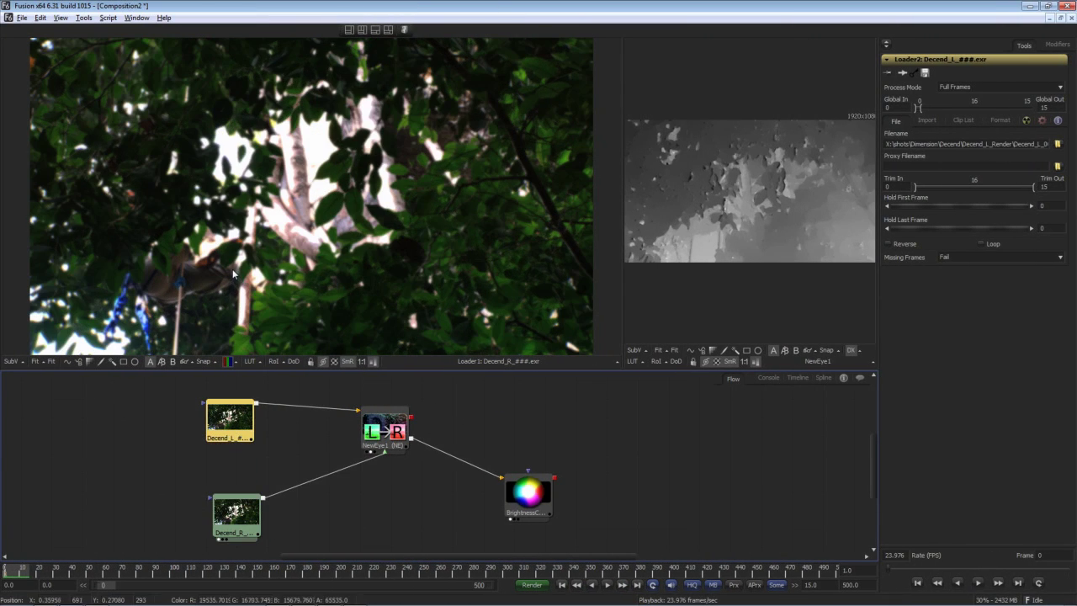
# View the left and right Decend loaders, then move NewEye1 lower and show its settings.
pyautogui.moveTo(235, 430); pyautogui.dragTo(252, 286)
pyautogui.moveTo(240, 513); pyautogui.dragTo(236, 289)
pyautogui.moveTo(399, 444); pyautogui.dragTo(400, 477)
pyautogui.click(401, 469)
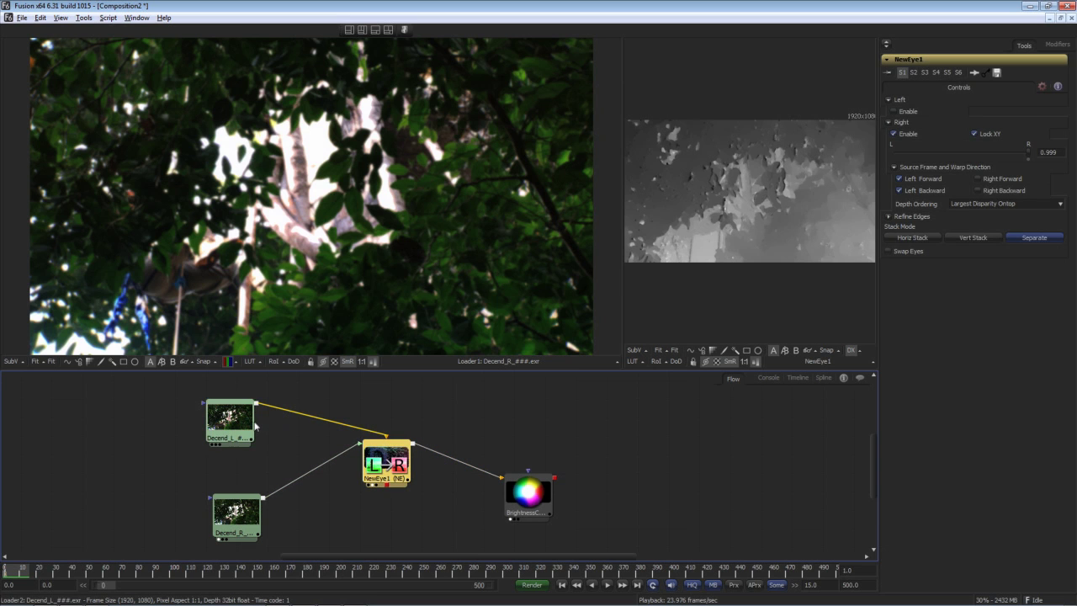
# Flip the viewer between the left-eye and right-eye Decend footage several times.
pyautogui.moveTo(251, 426); pyautogui.dragTo(243, 269)
pyautogui.moveTo(239, 515); pyautogui.dragTo(234, 233)
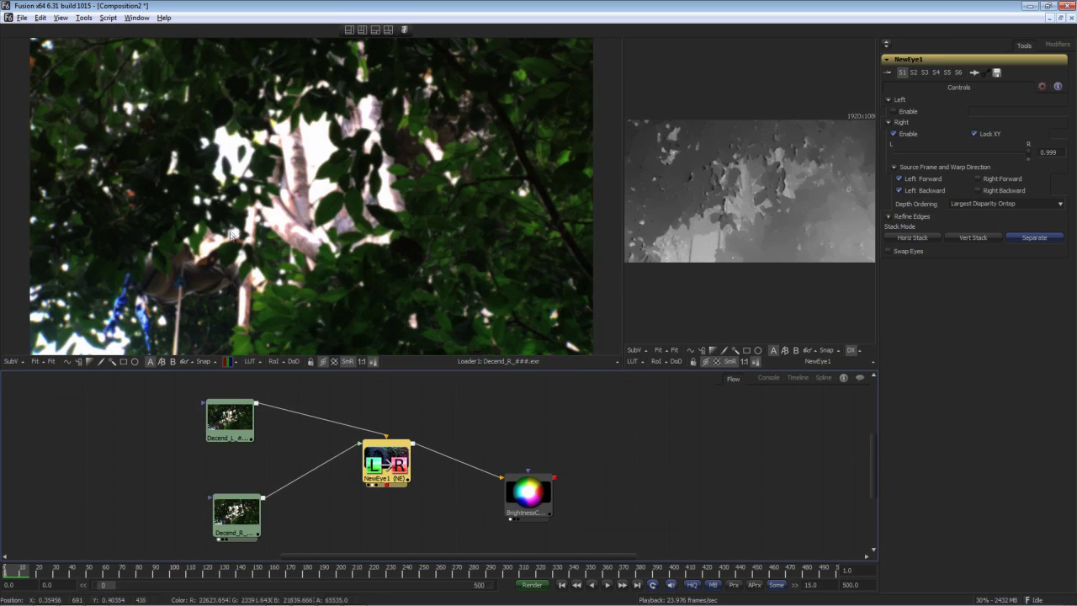
pyautogui.moveTo(230, 416); pyautogui.dragTo(243, 231)
pyautogui.moveTo(236, 514); pyautogui.dragTo(269, 236)
pyautogui.click(404, 474)
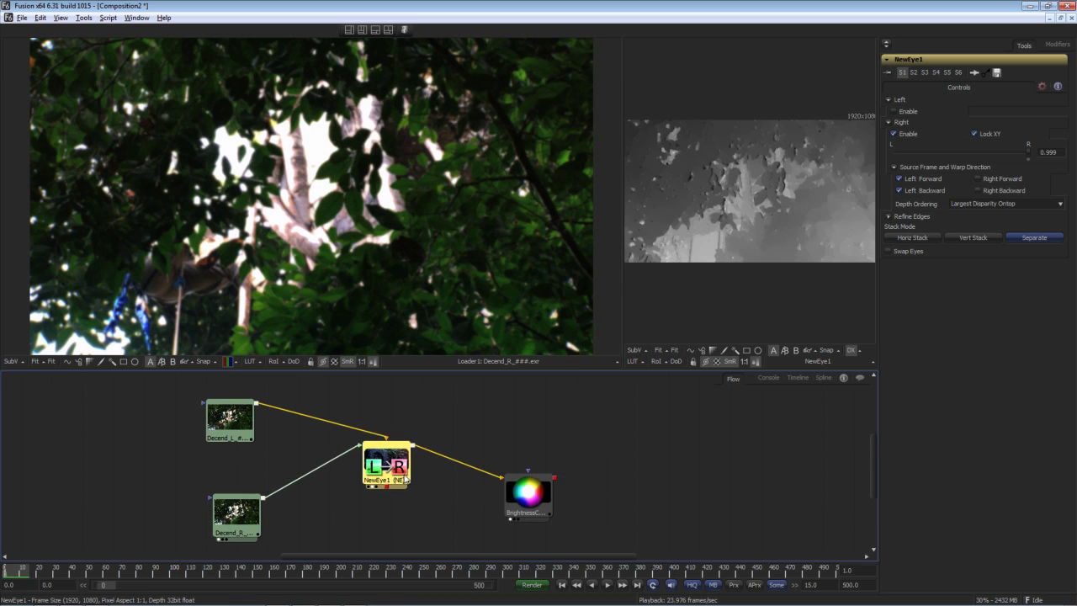
pyautogui.click(312, 413)
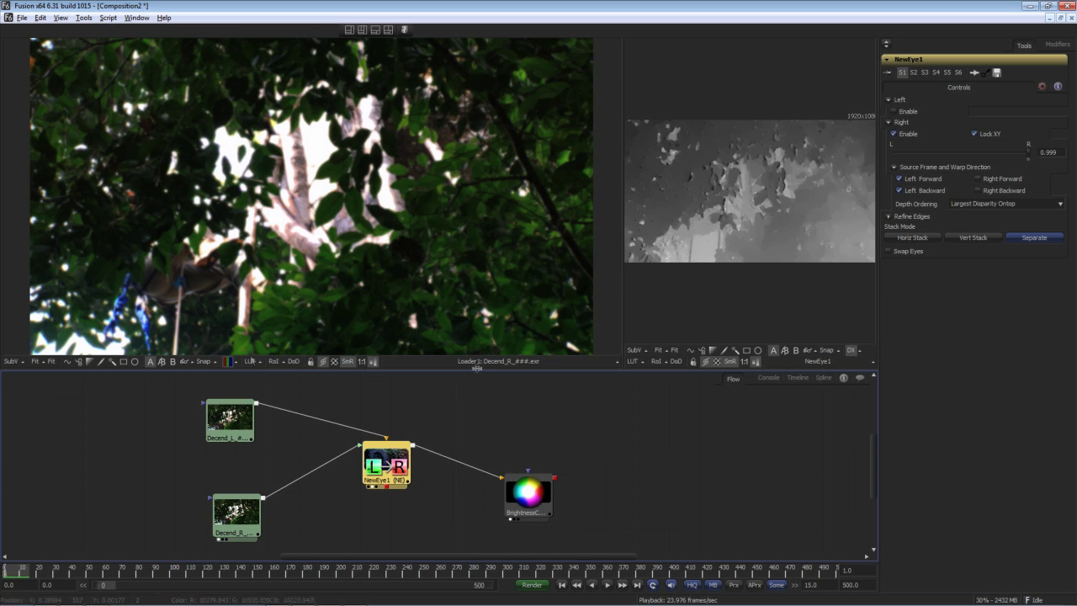
# Enlarge the depth map view and compare Loader1 with BrightnessContrast1 using an angled A/B split wipe.
pyautogui.moveTo(623, 287); pyautogui.dragTo(565, 299)
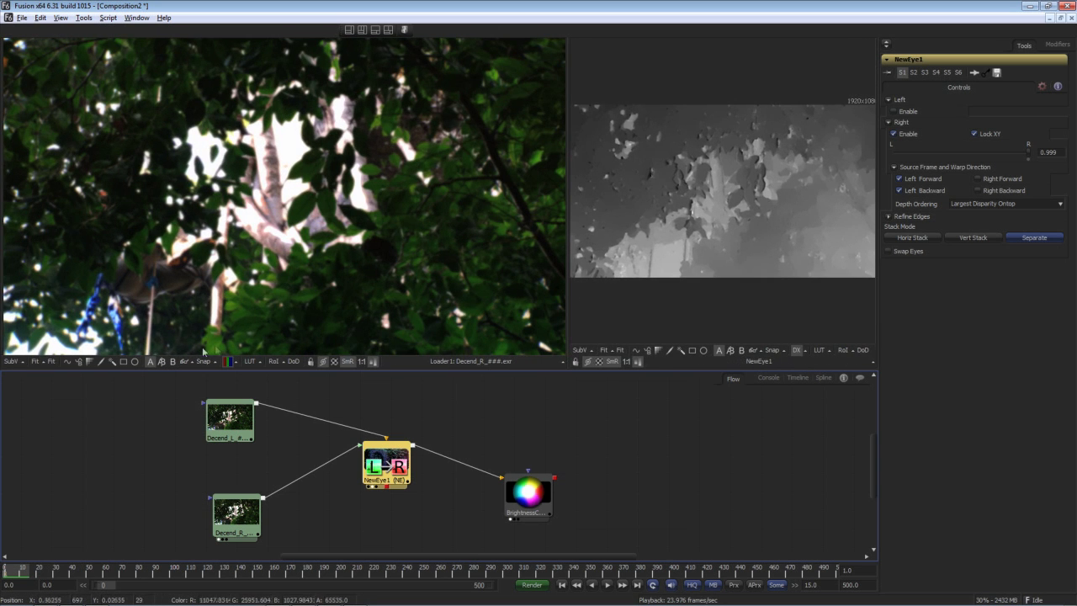
pyautogui.click(162, 362)
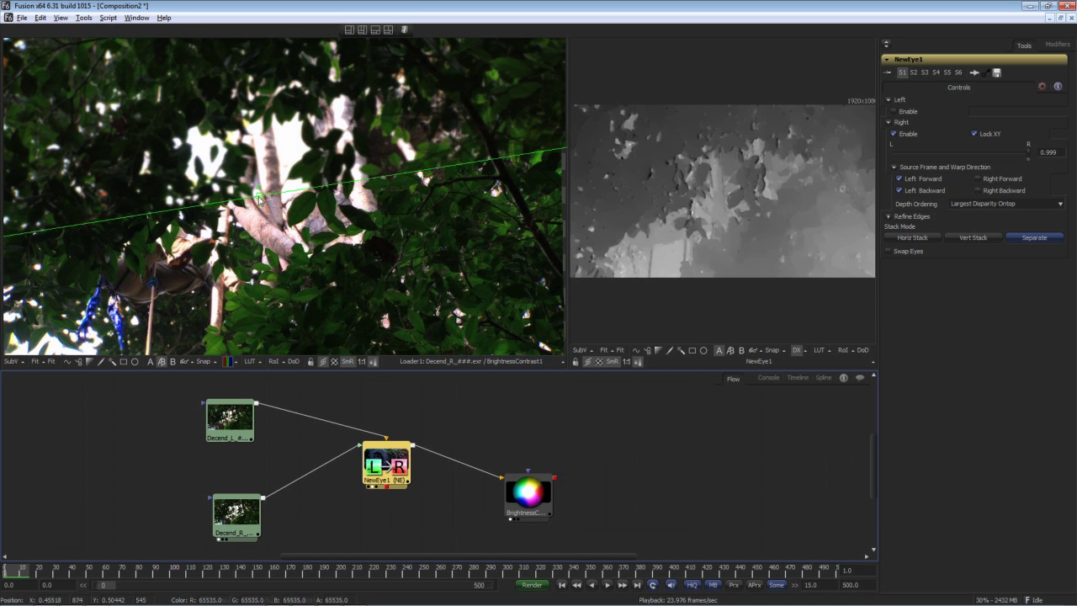
pyautogui.moveTo(260, 196); pyautogui.dragTo(286, 186)
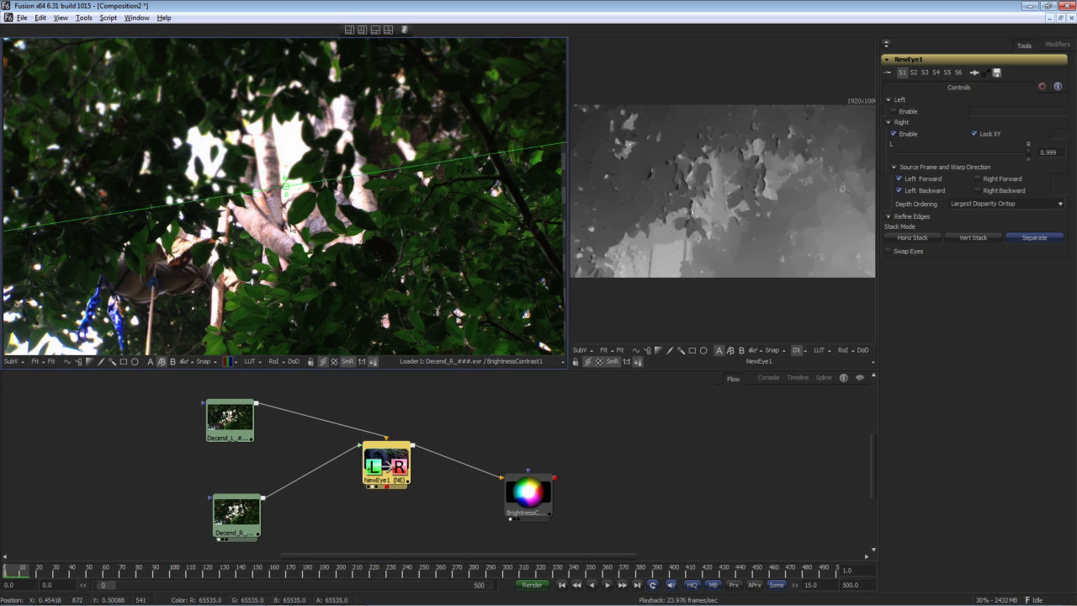
pyautogui.moveTo(292, 226); pyautogui.dragTo(303, 278)
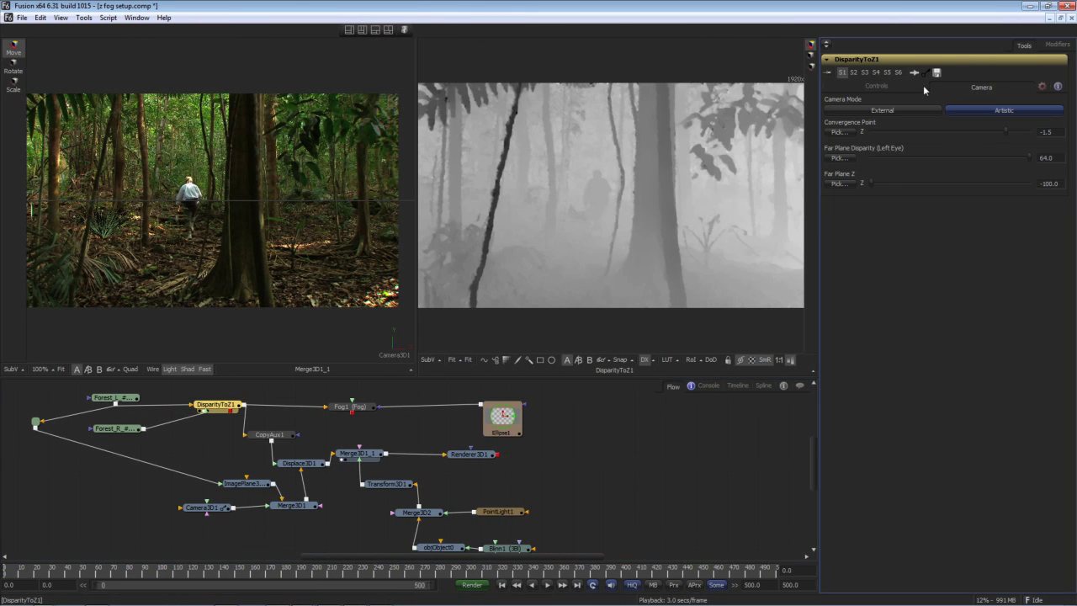
# Show DisparityToZ1's Controls settings and narrow Camera3D1's Eye Separation for the depth-based fog.
pyautogui.click(919, 85)
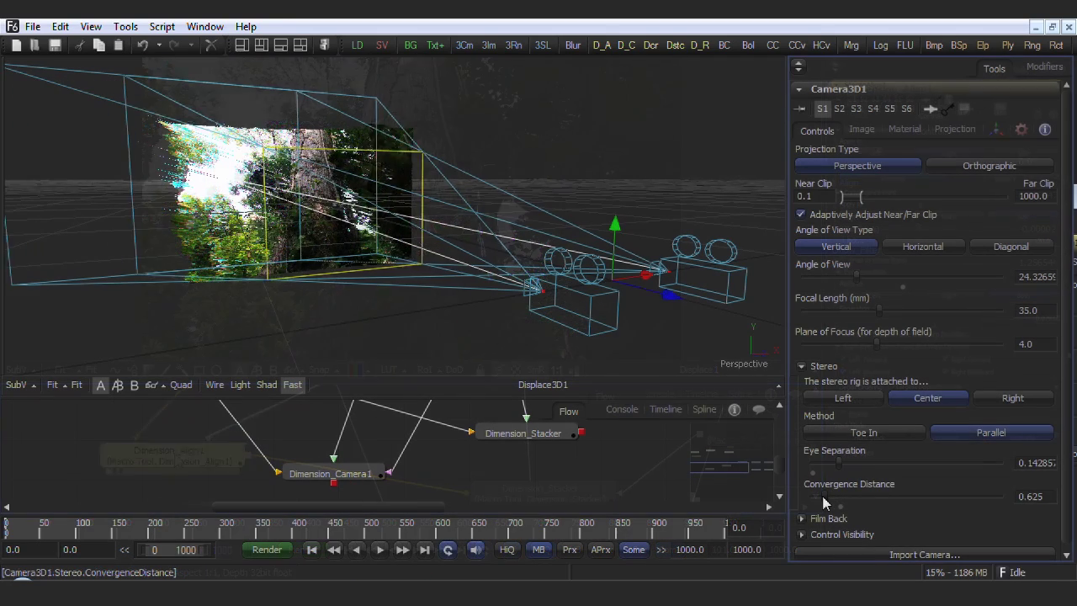
pyautogui.moveTo(837, 465)
pyautogui.mouseDown()
pyautogui.moveTo(853, 463)
pyautogui.moveTo(817, 471)
pyautogui.mouseUp()
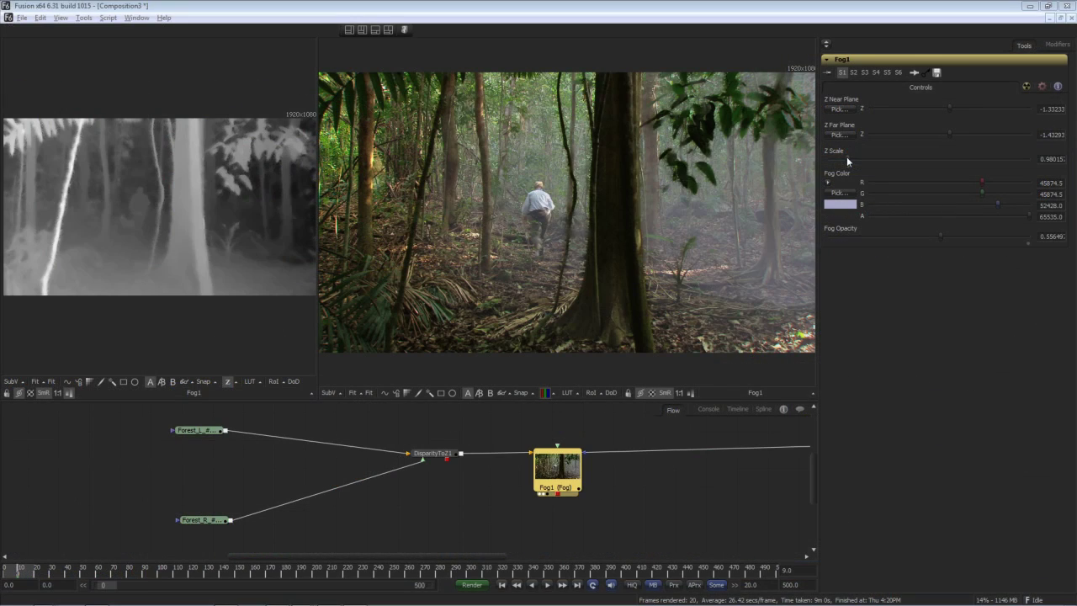